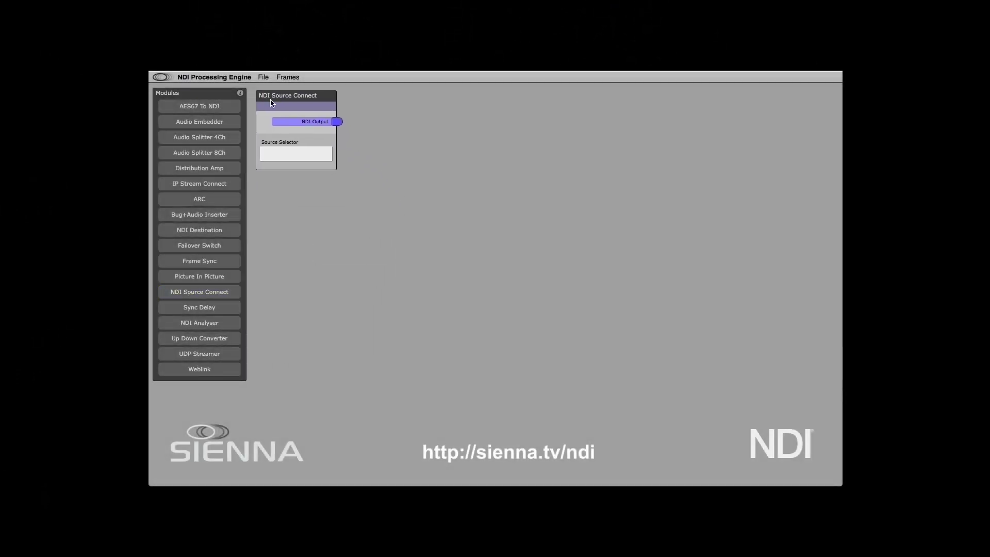
Set the first NDI source to Signal Generator ONE and add a second source set to Signal Generator TWO.
click(291, 156)
click(309, 139)
drag(211, 298, 267, 178)
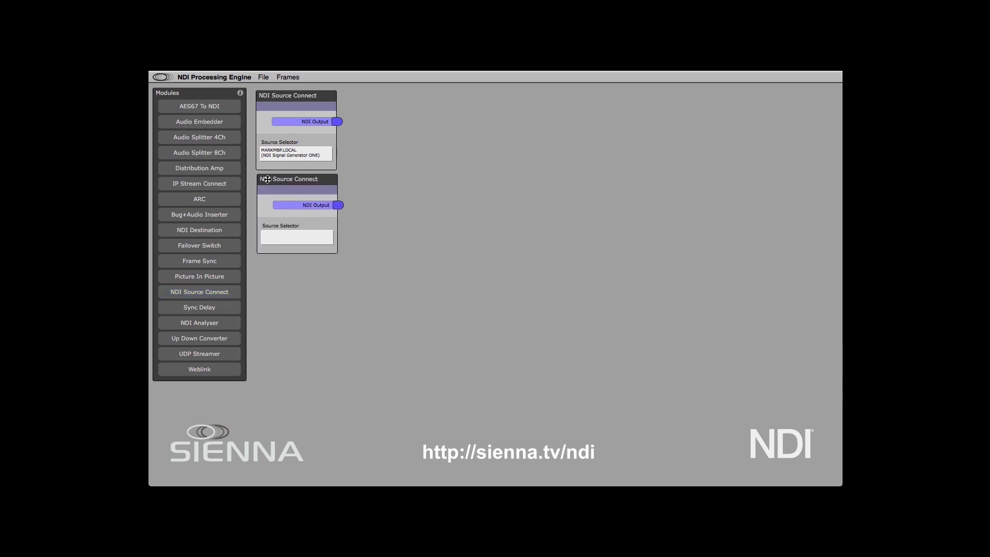
click(279, 238)
click(316, 161)
Add a Picture In Picture node with source two as its inset at X/Y 0, plus an enabled Weblink node.
drag(206, 276, 368, 144)
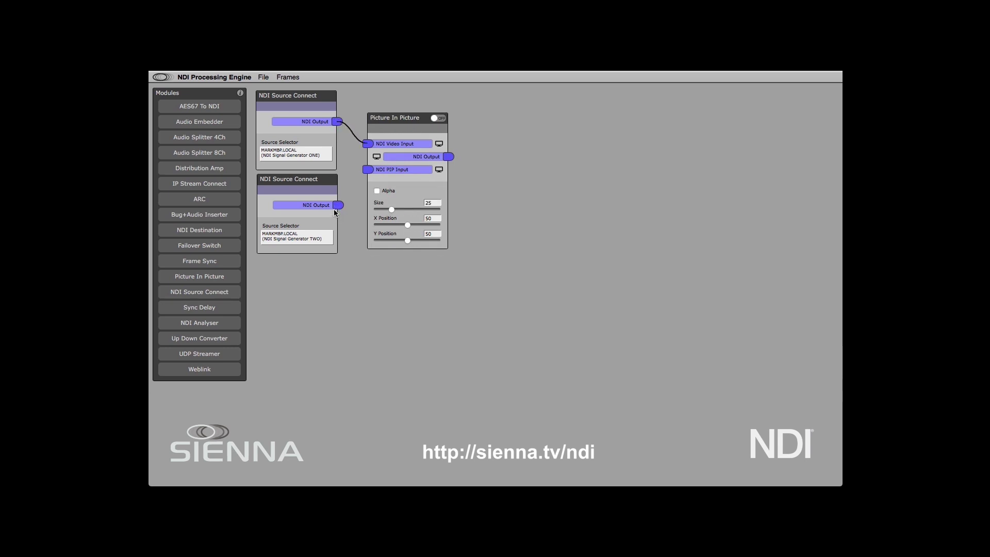
drag(340, 205, 369, 169)
drag(406, 227, 373, 241)
drag(199, 373, 283, 347)
click(324, 350)
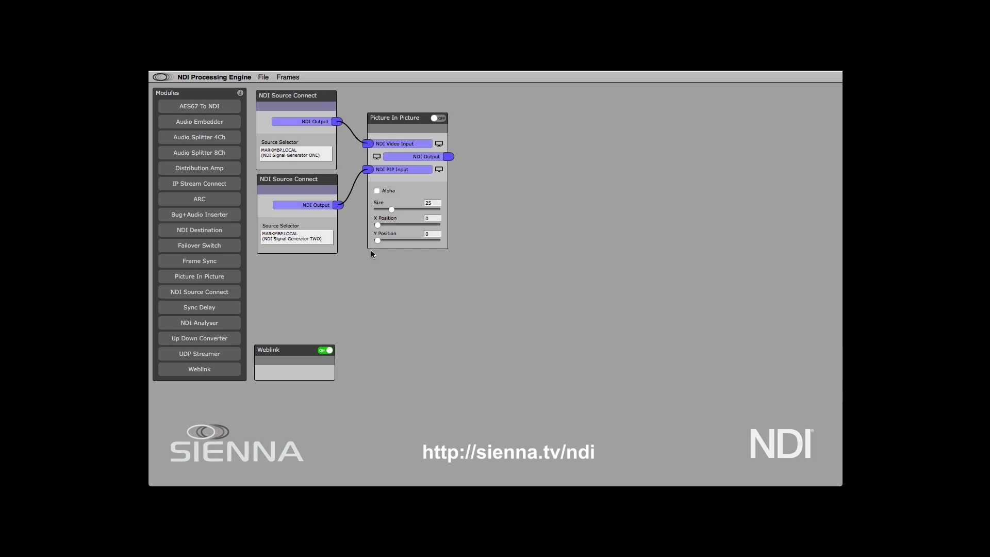
Switch the Picture In Picture node on and preview its main video input.
click(439, 119)
click(439, 145)
key(Return)
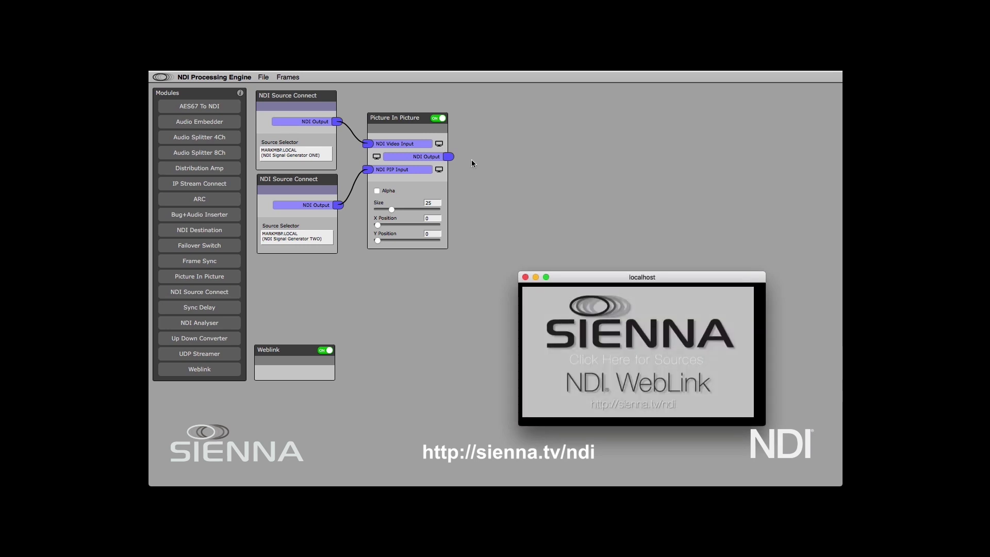
click(525, 277)
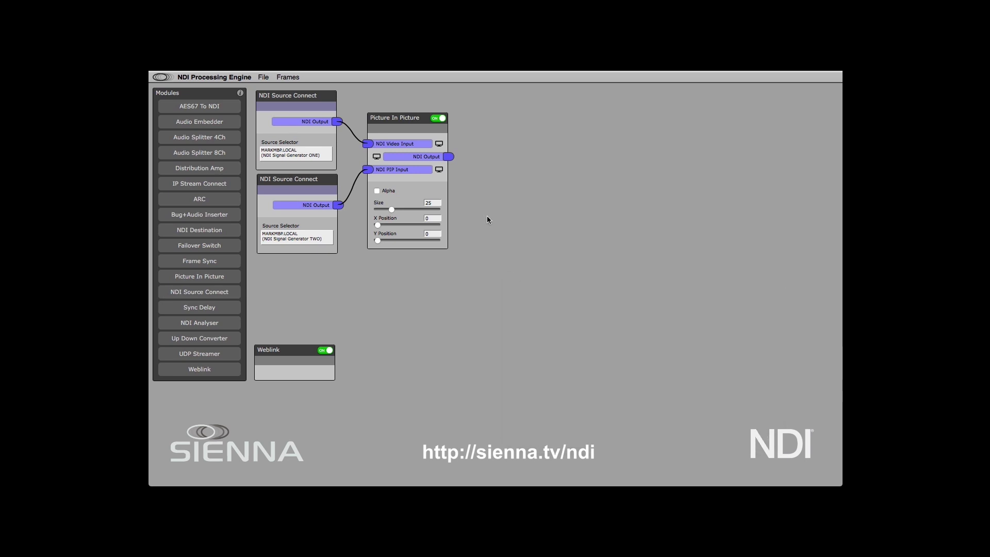
Preview the PIP inset input and the combined top-left inset output, closing each preview.
click(438, 170)
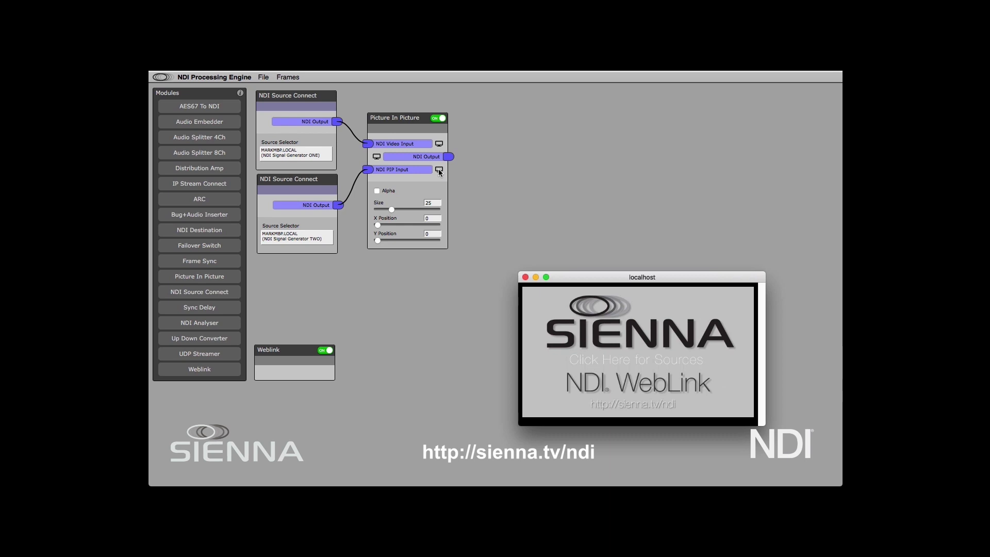
click(526, 278)
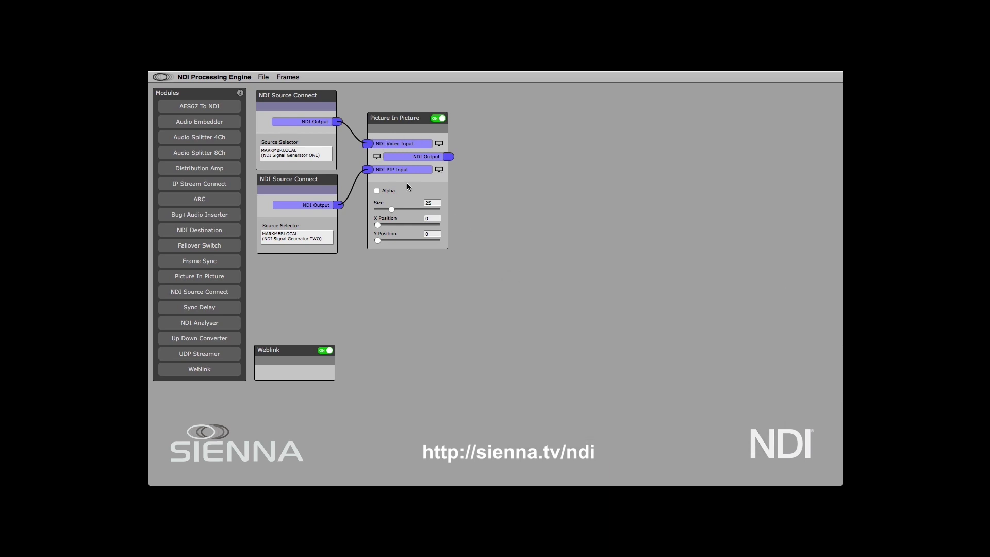
click(377, 158)
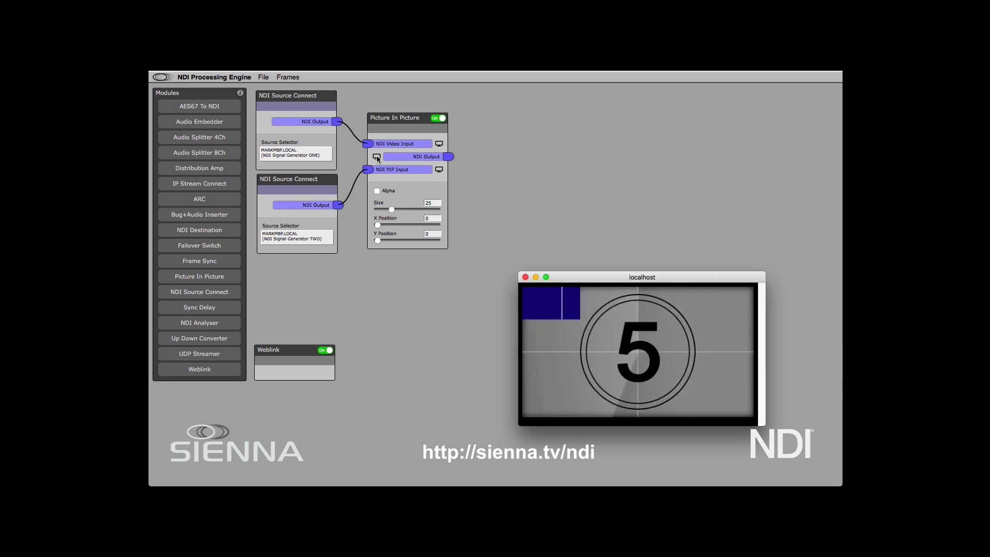
click(525, 277)
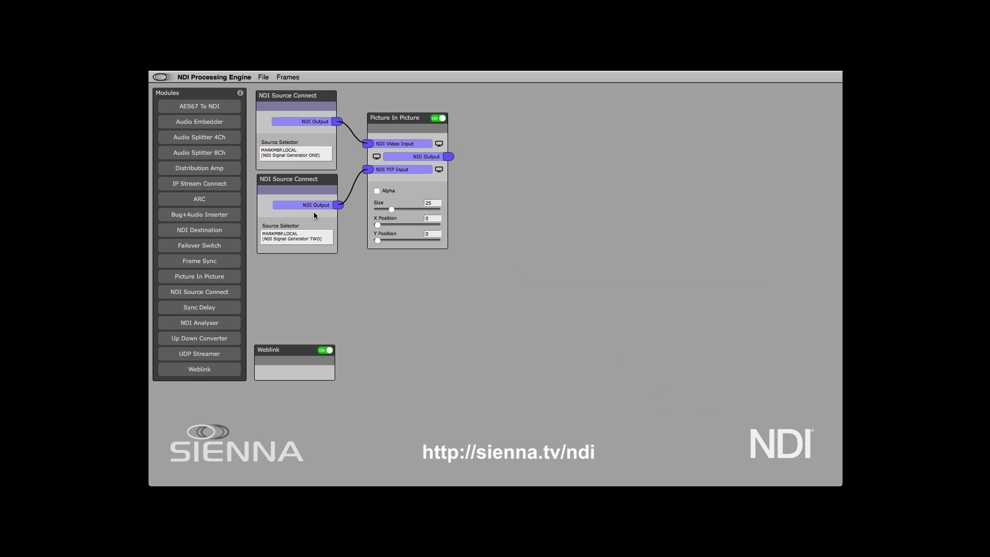
Add a Bug+Audio Inserter with bug sienna.png, slightly enlarged and moved up near the top.
drag(212, 217, 479, 131)
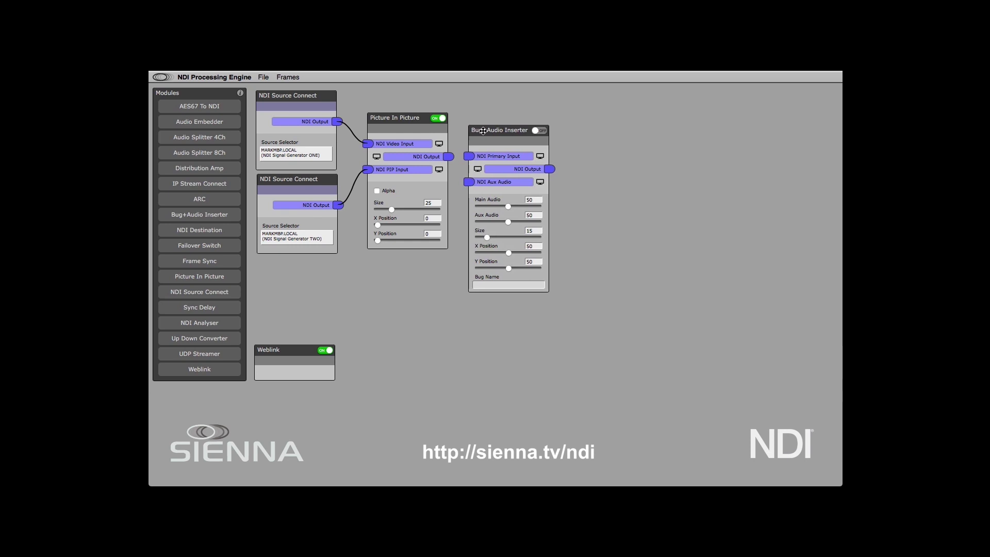
click(481, 284)
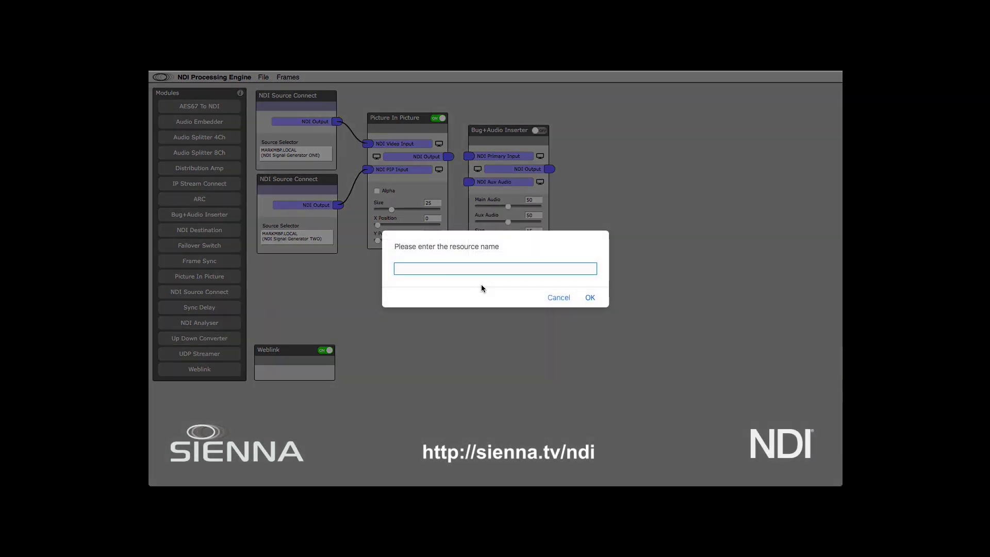
text(sienna.png)
key(Return)
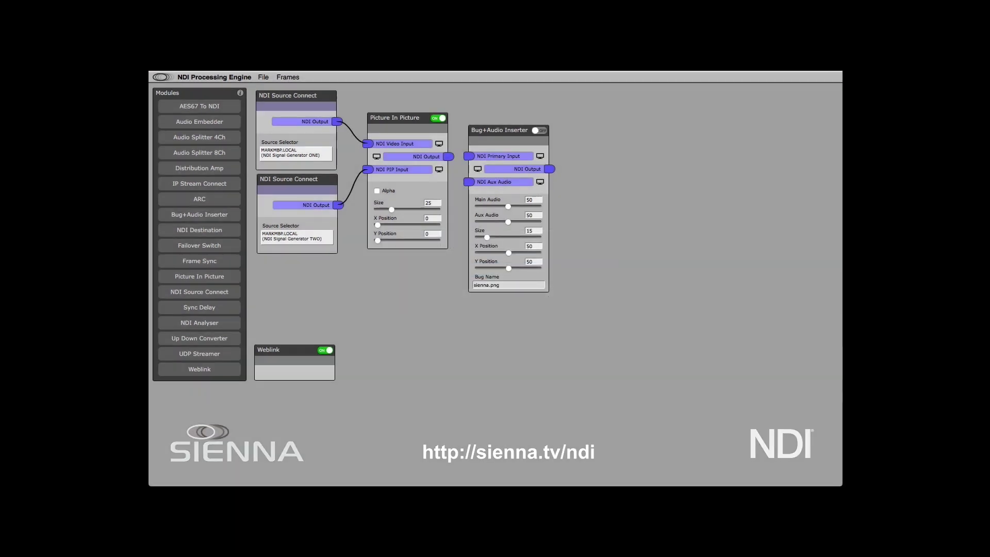
drag(491, 239, 493, 240)
drag(484, 266, 480, 267)
Feed the PIP output into the inserter, enable it, and preview its output with the bug.
drag(448, 156, 495, 117)
click(538, 115)
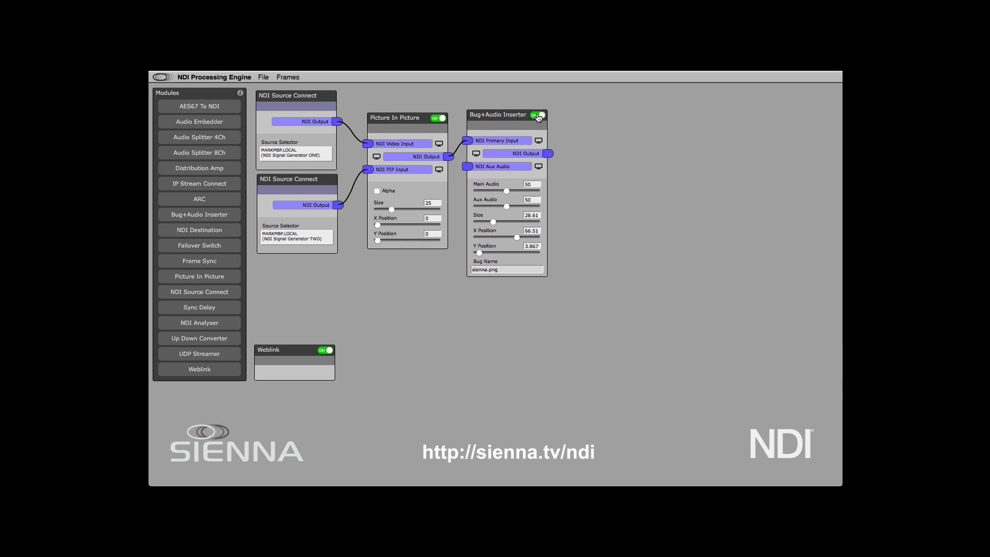
click(476, 154)
key(Return)
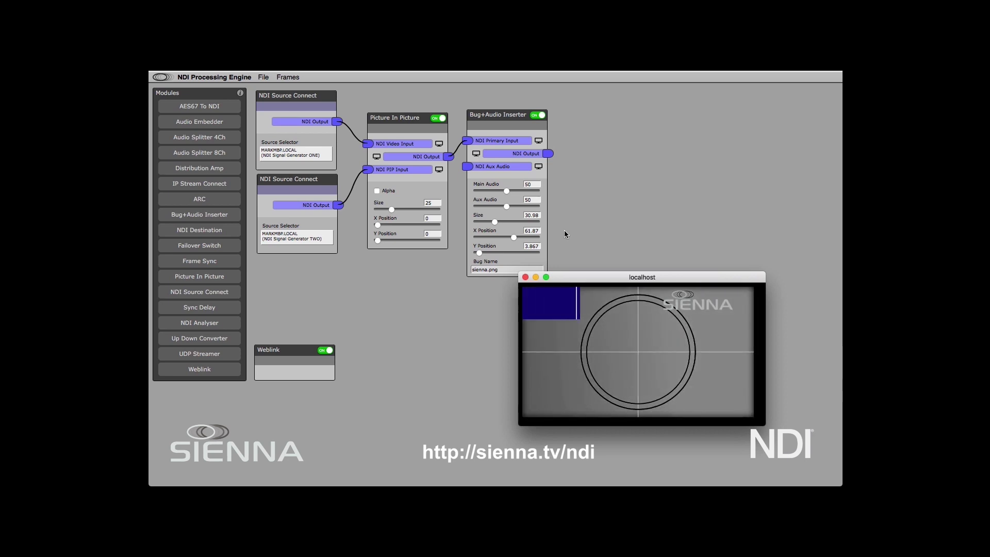
drag(591, 281, 644, 97)
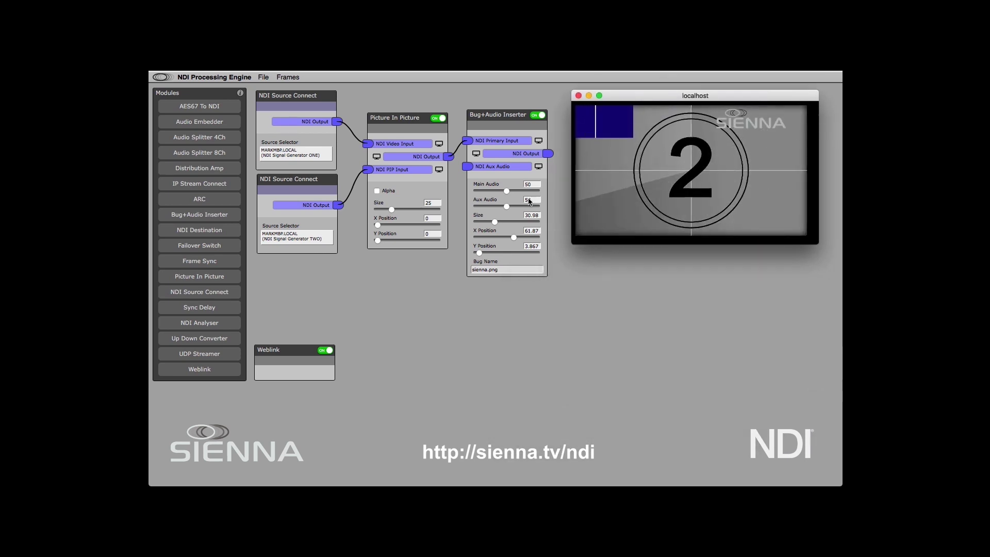
click(206, 109)
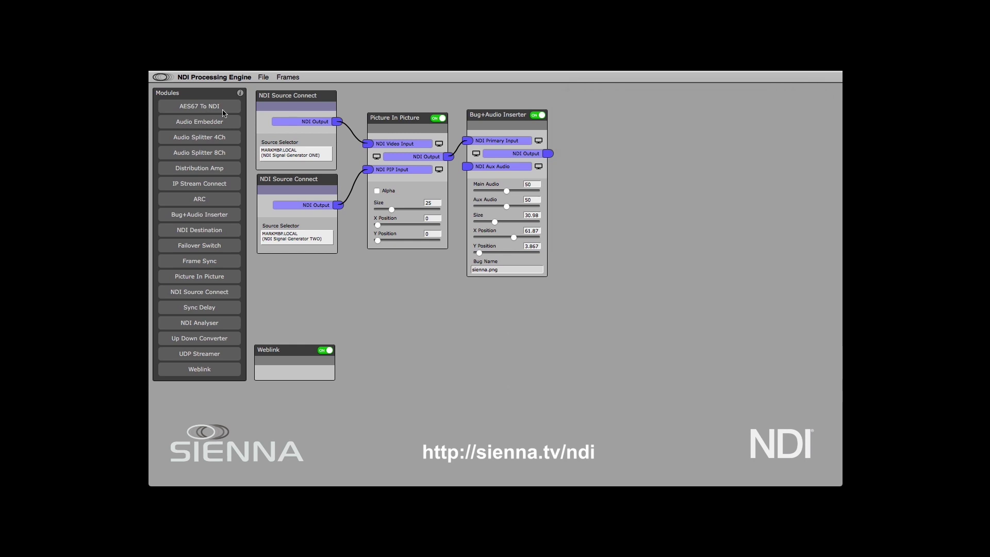
Add an enabled AES67 To NDI node and an Audio Embedder after the bug inserter.
drag(171, 112, 354, 350)
click(418, 350)
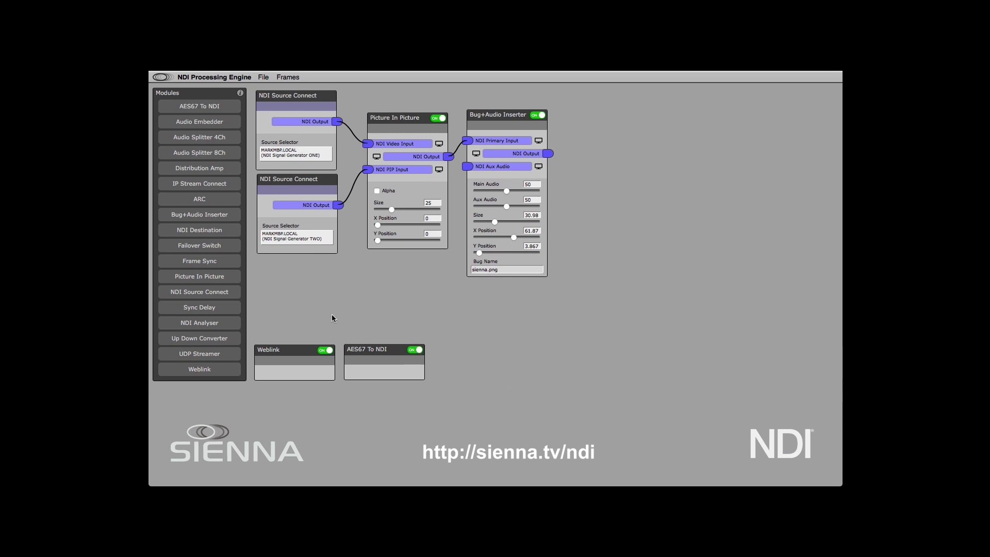
drag(206, 125, 603, 121)
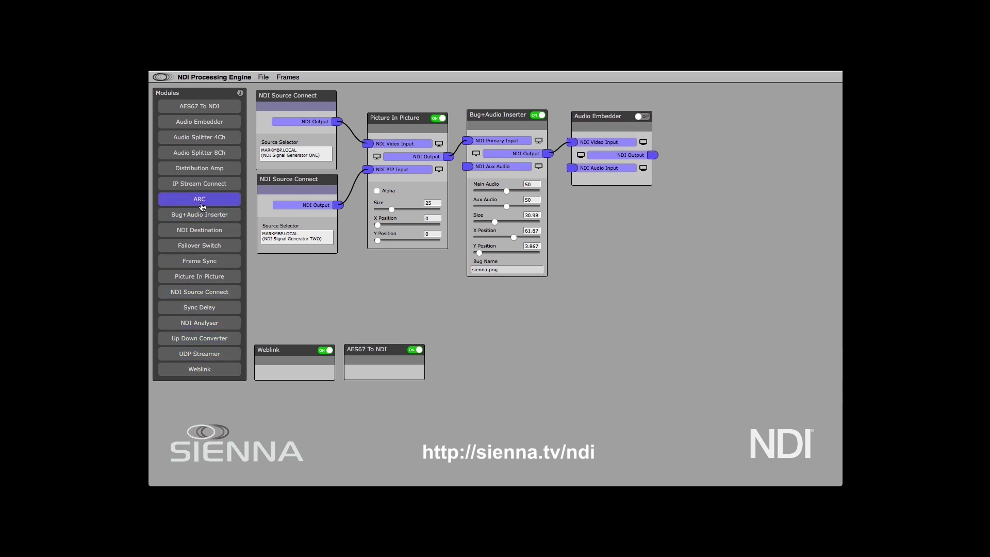
Add a third NDI Source Connect node, leaving its source unset.
drag(199, 291, 479, 285)
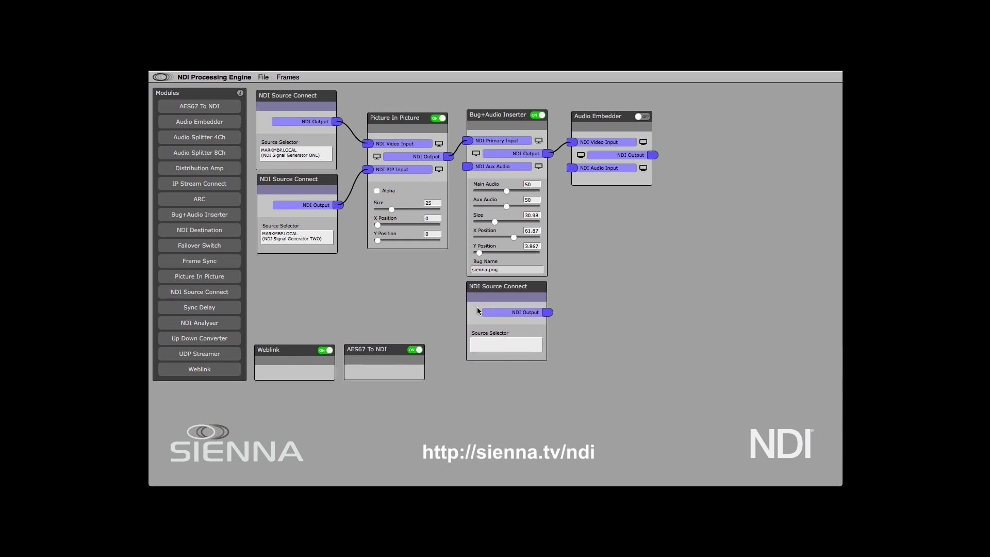
click(499, 348)
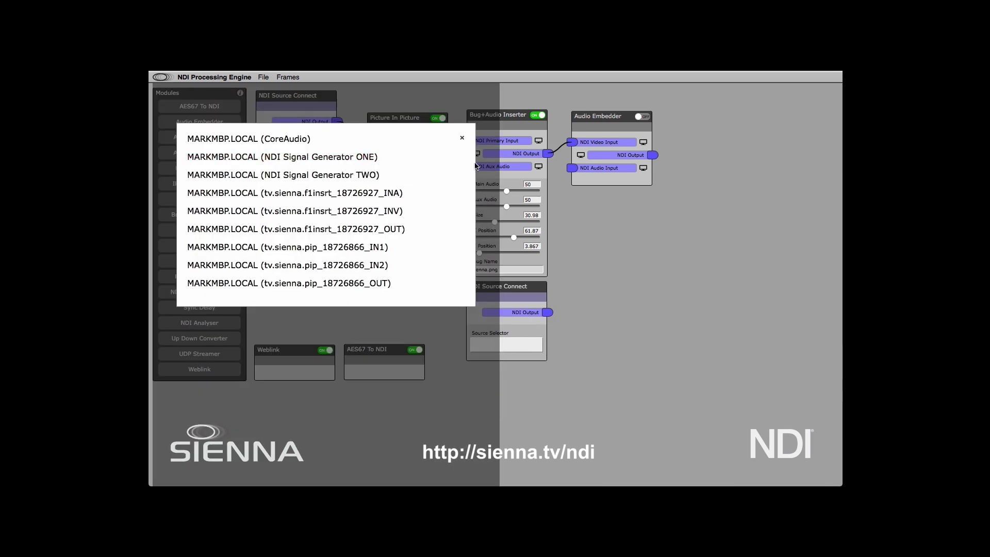
click(462, 138)
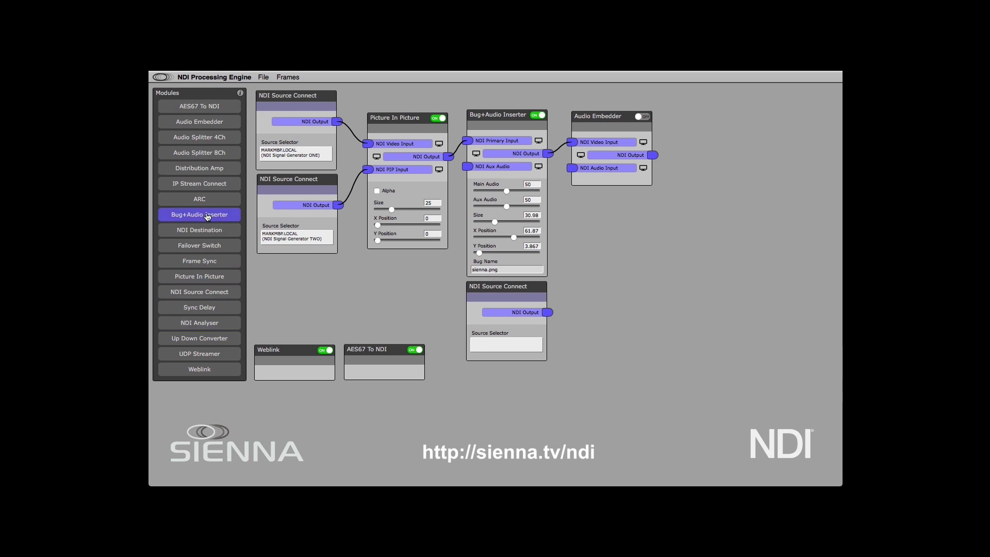
Add an NDI Destination with endpoint name DONE, fed by the Audio Embedder output.
drag(197, 230, 694, 184)
click(703, 238)
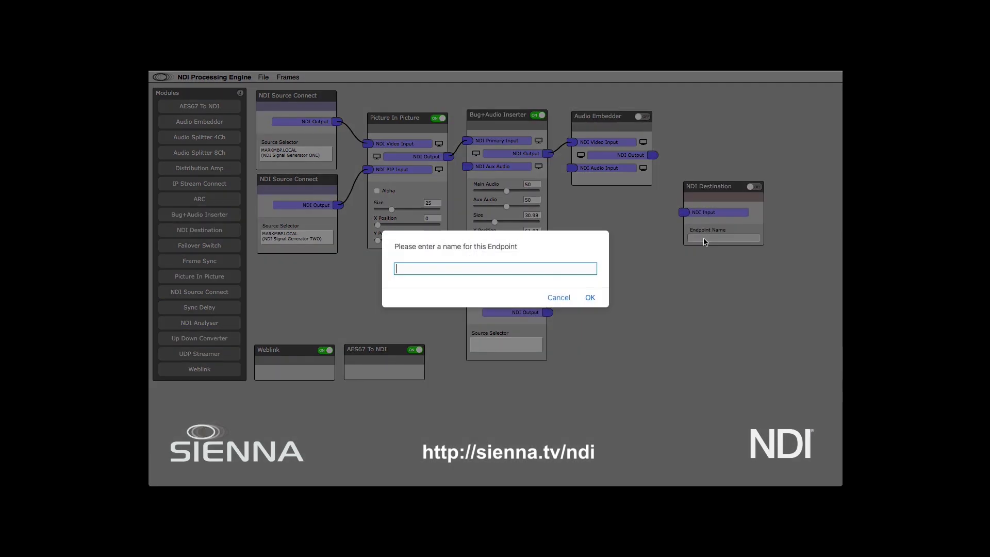
text(DONE)
key(Return)
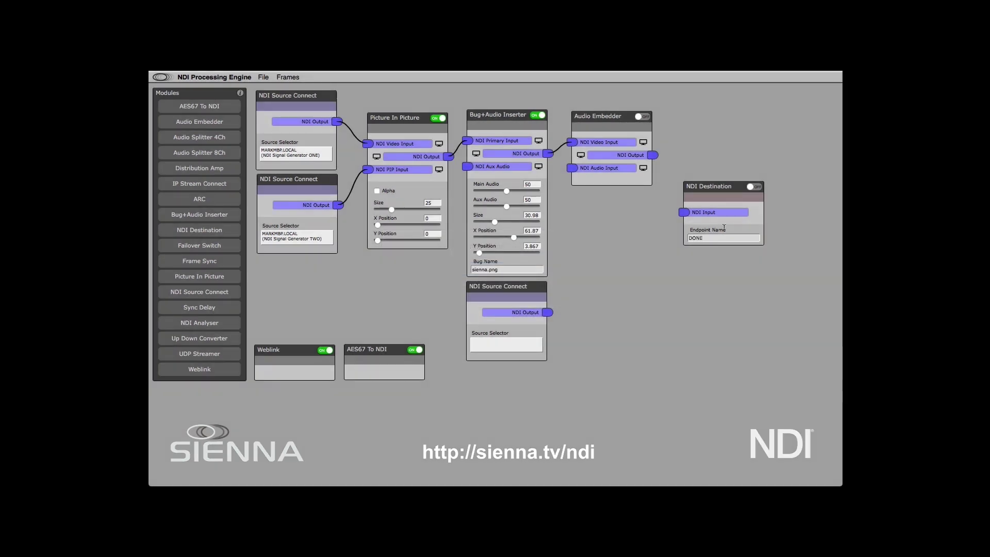
drag(653, 155, 682, 213)
Set the third source to AVIOAES3-503808 and wire it into the Audio Embedder's audio input.
click(504, 345)
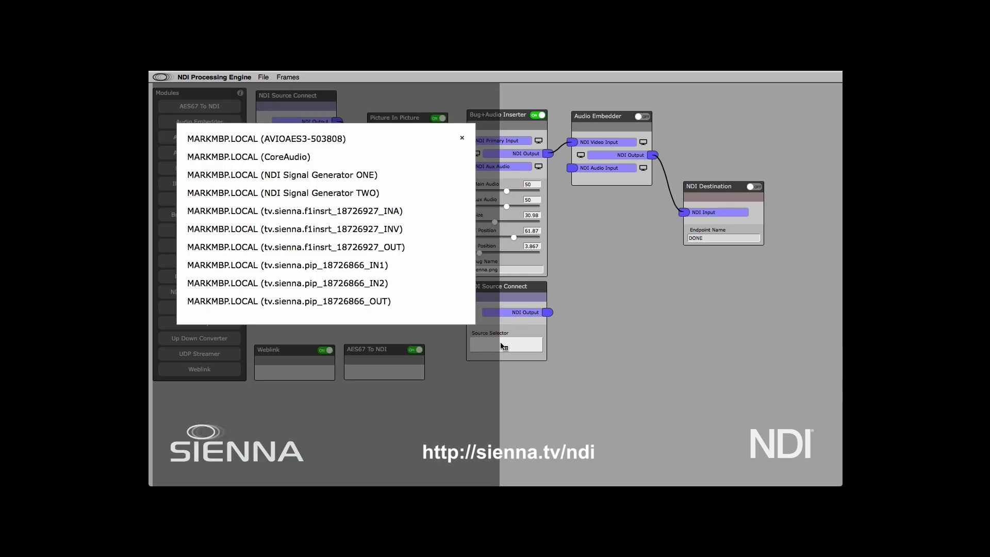
click(284, 144)
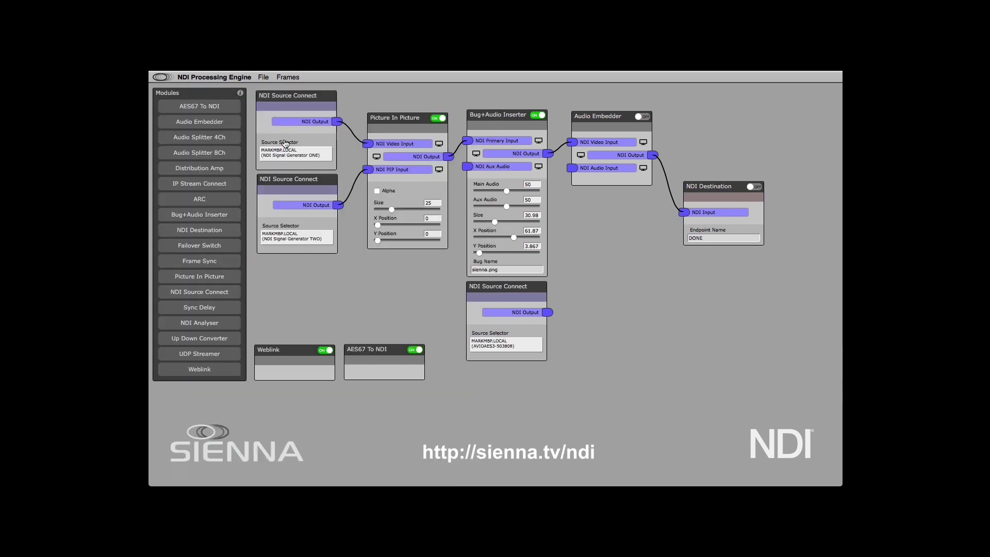
drag(547, 313, 571, 168)
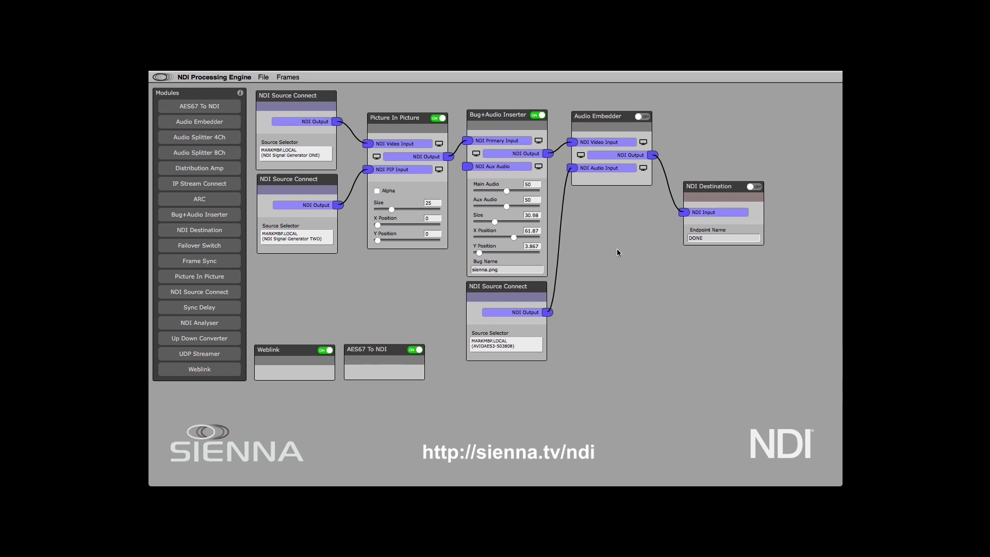
drag(607, 117, 608, 135)
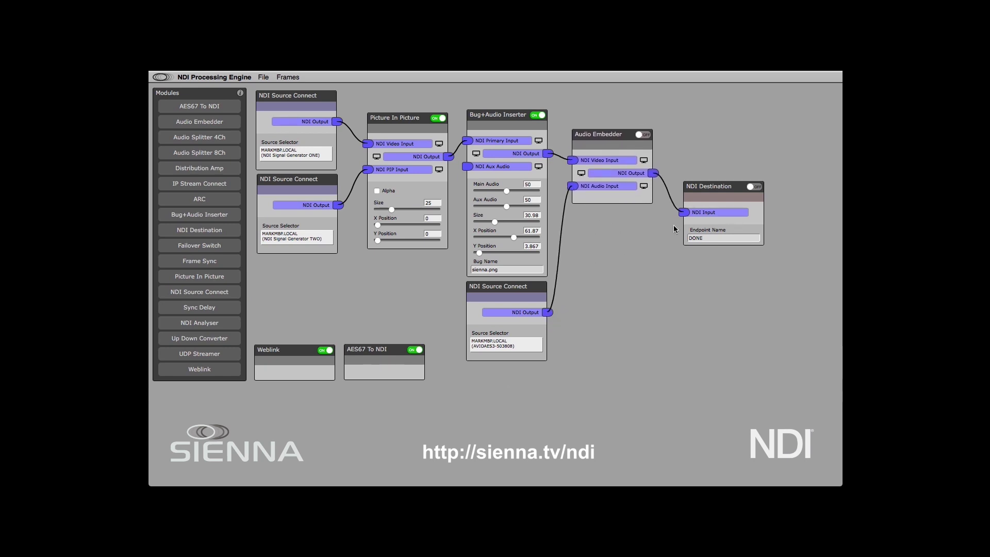
drag(702, 187, 701, 194)
Switch the Audio Embedder on and preview its output in WebLink.
click(645, 136)
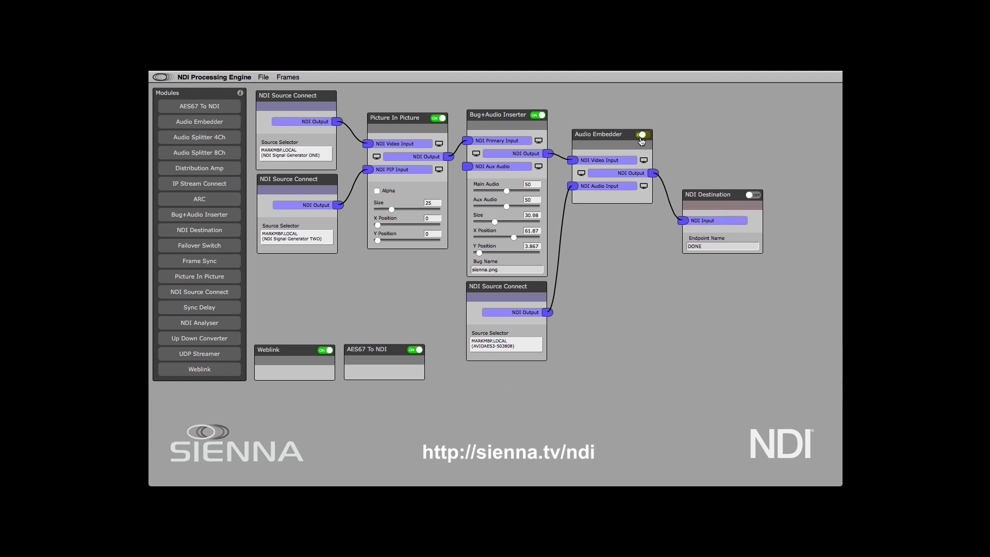
click(582, 175)
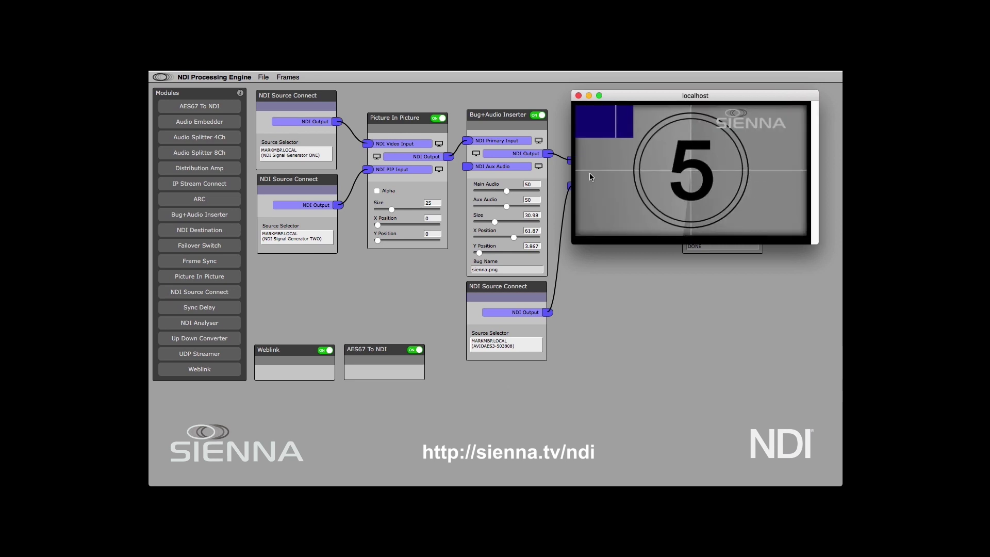
click(578, 96)
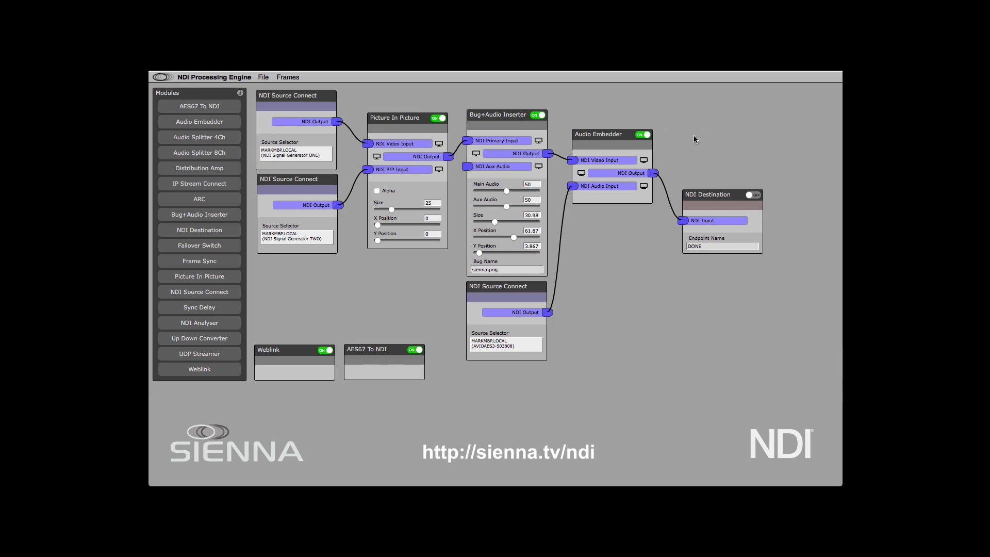
Check the DONE stream in NDI Video Monitor, then close the monitor window.
key(super+Tab)
key(super+Tab)
key(super+Tab)
key(super+Tab)
key(super+Tab)
key(super+Tab)
key(super+Tab)
key(super+Tab)
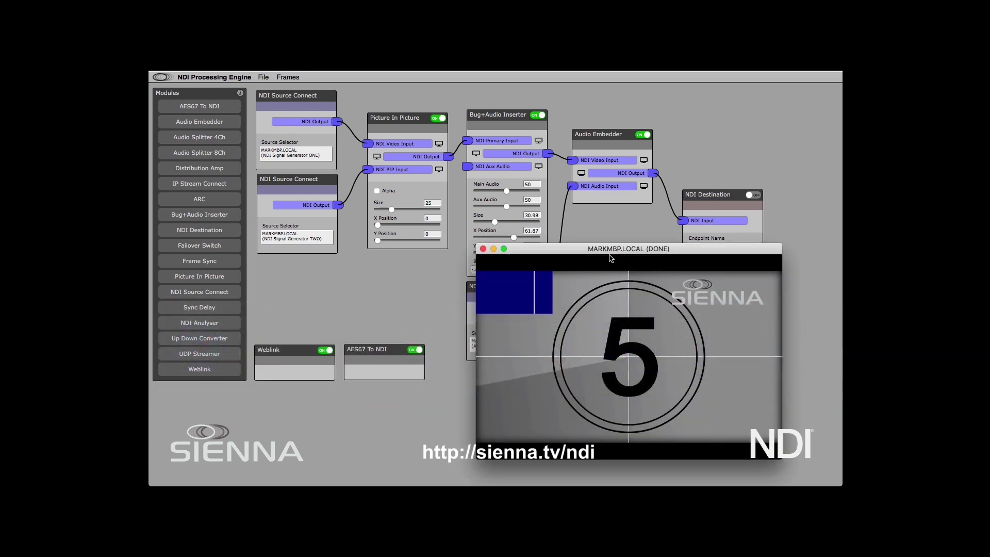
drag(609, 255, 417, 173)
click(417, 174)
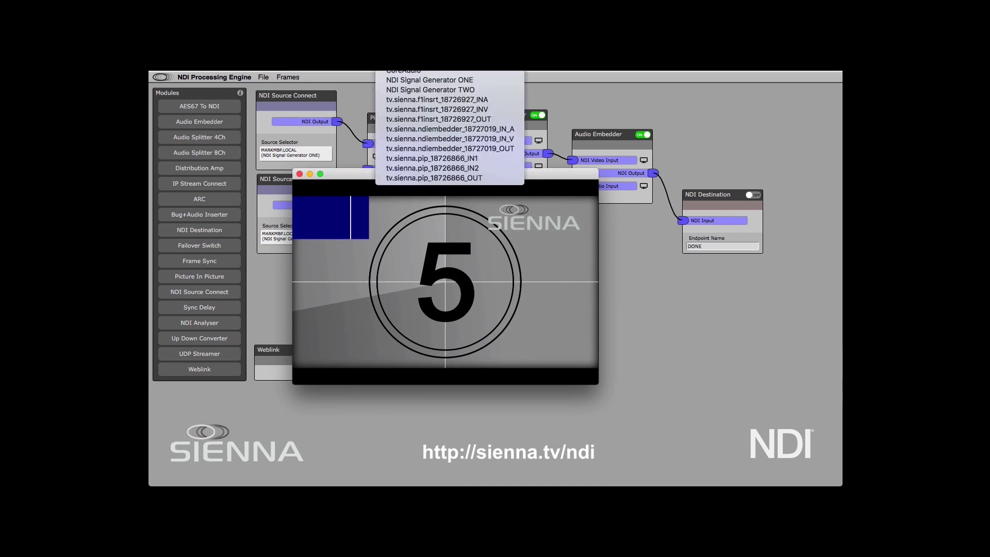
click(599, 153)
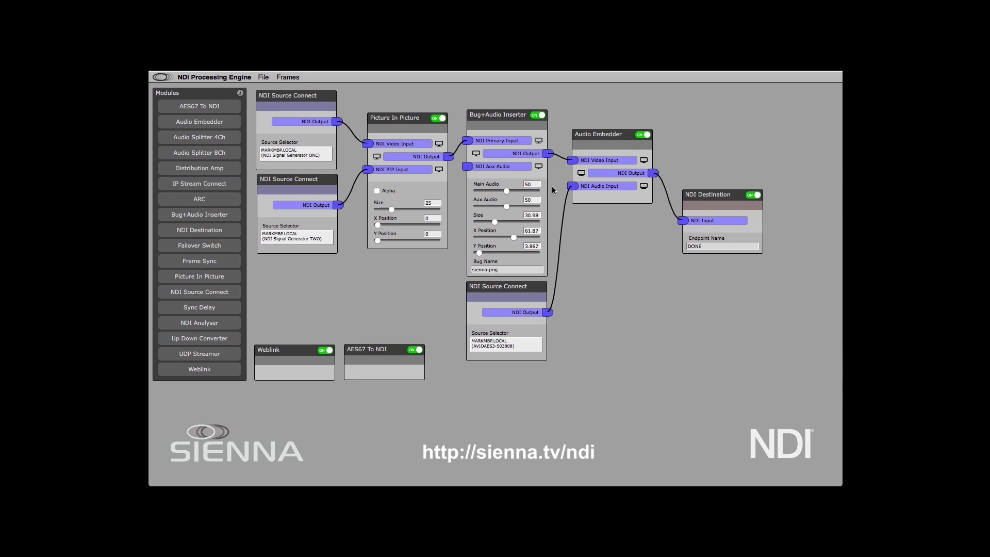
key(super+Tab)
click(265, 349)
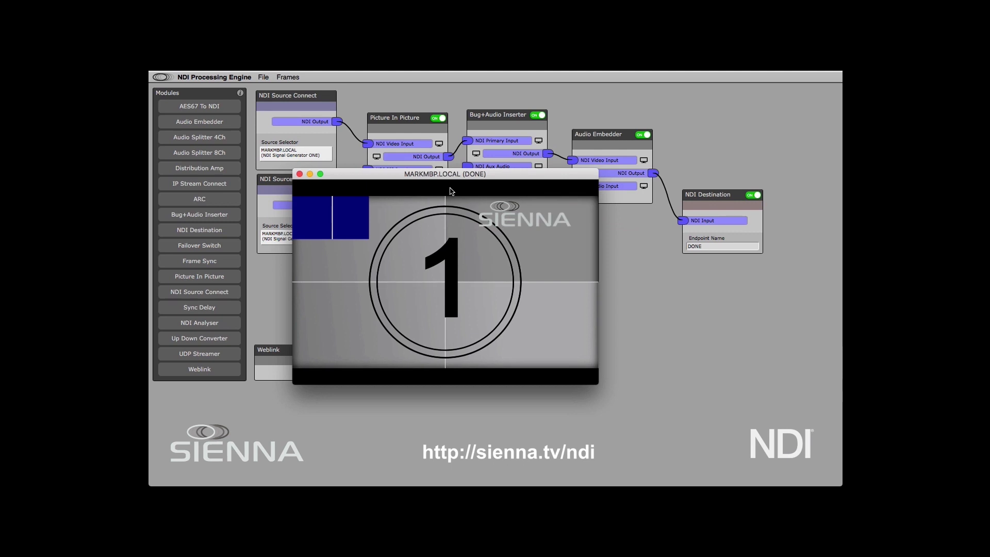
mouse_move(389, 178)
mouse_down()
mouse_move(616, 166)
mouse_move(485, 83)
mouse_move(356, 89)
mouse_move(352, 158)
mouse_move(409, 173)
mouse_up()
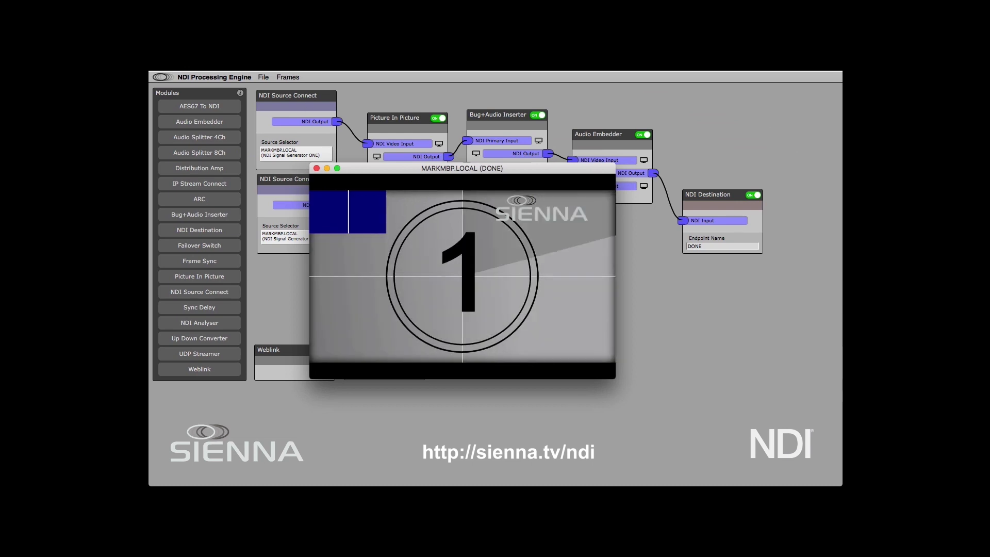
click(288, 77)
click(392, 102)
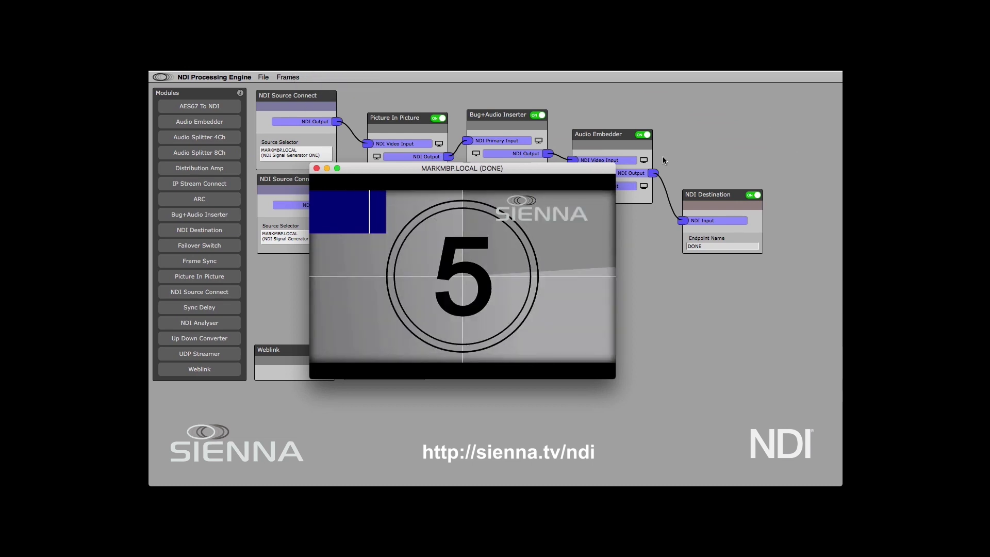
click(741, 145)
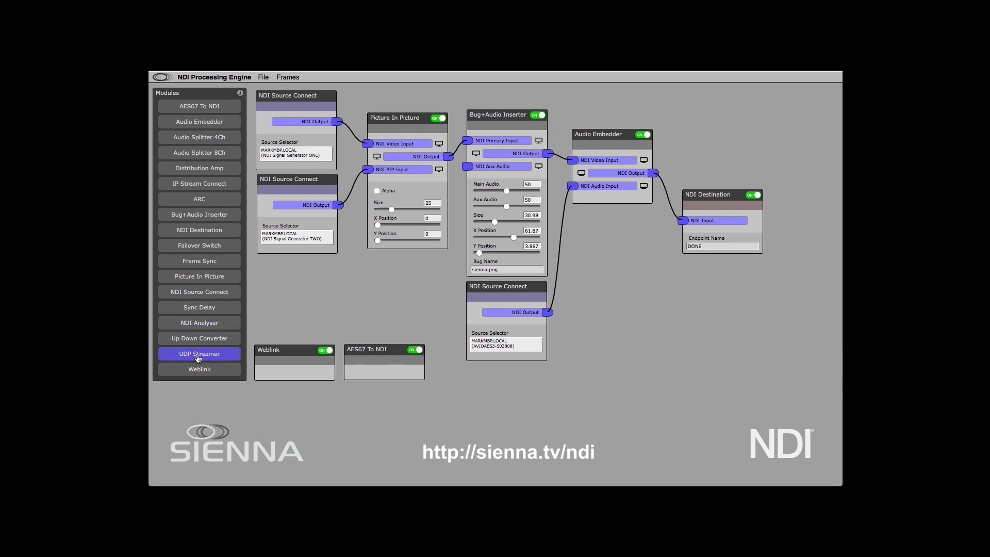
Add a UDP Streamer module and play udp://239.192.136.110:5000 in VLC.
drag(198, 357, 681, 145)
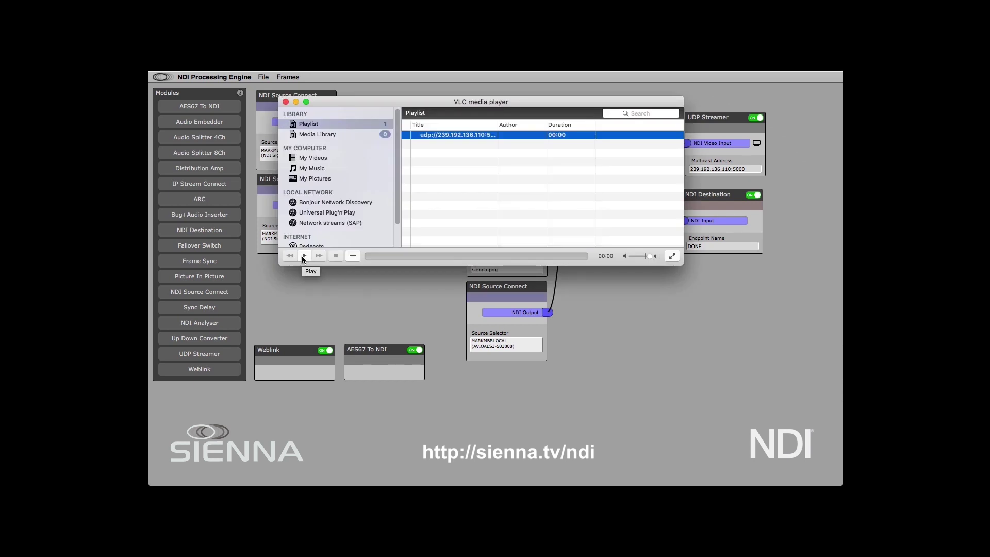
click(303, 255)
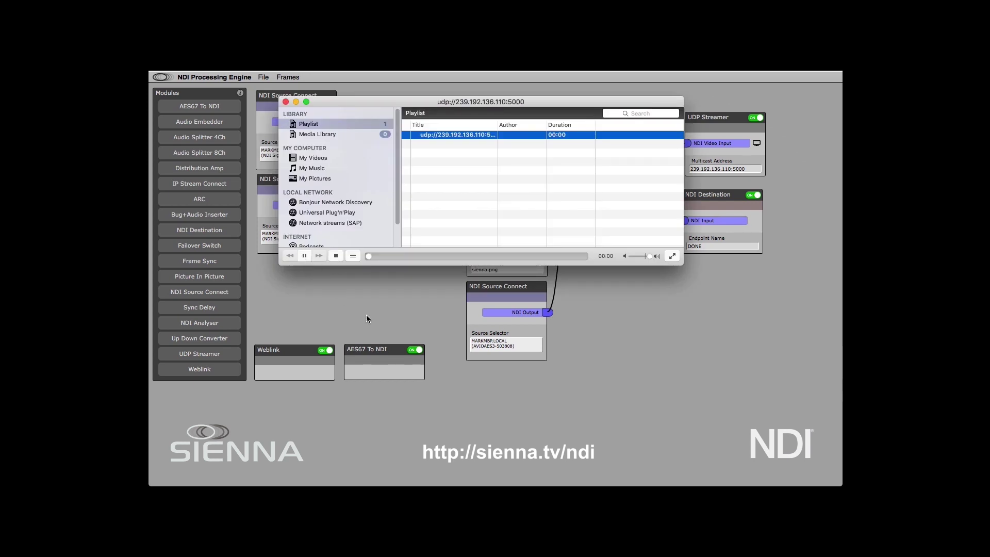